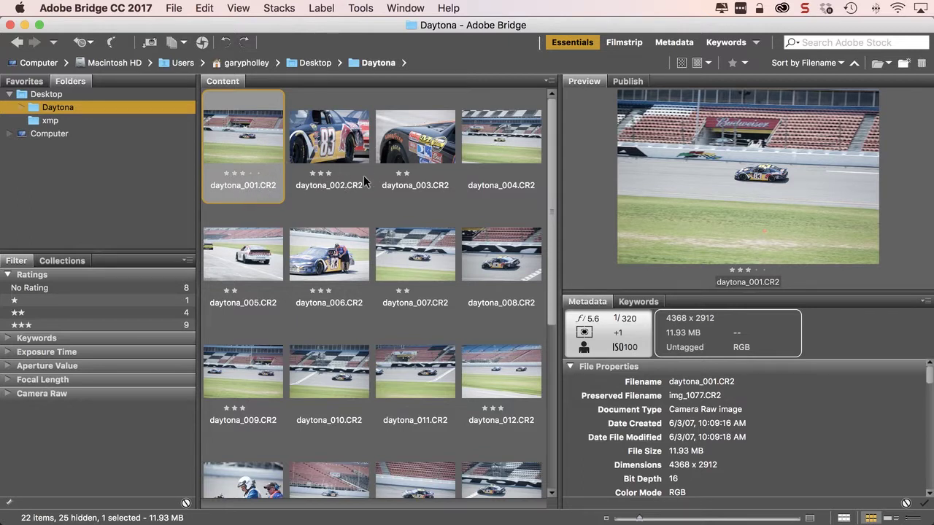
- Filter the Daytona folder to show only the three-star images
{"action": "left_click", "coordinate": [497, 140]}
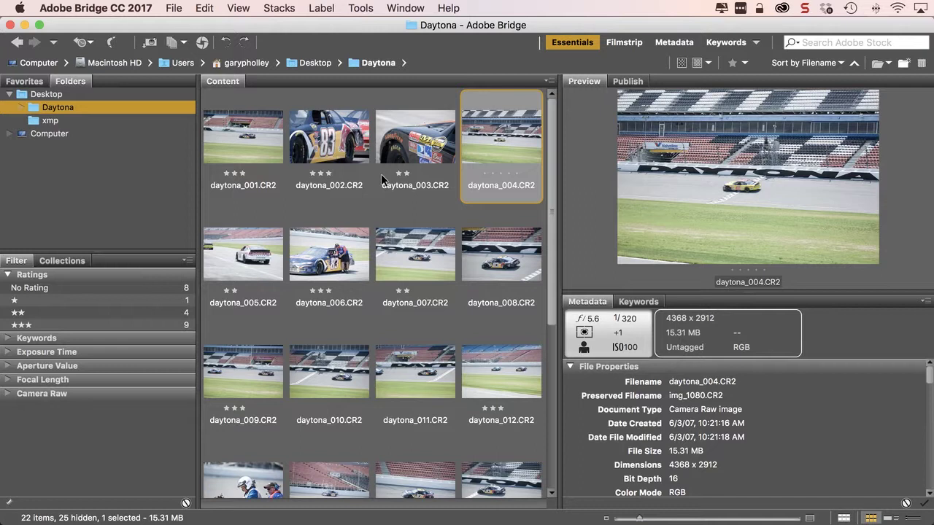
{"action": "left_click", "coordinate": [252, 139]}
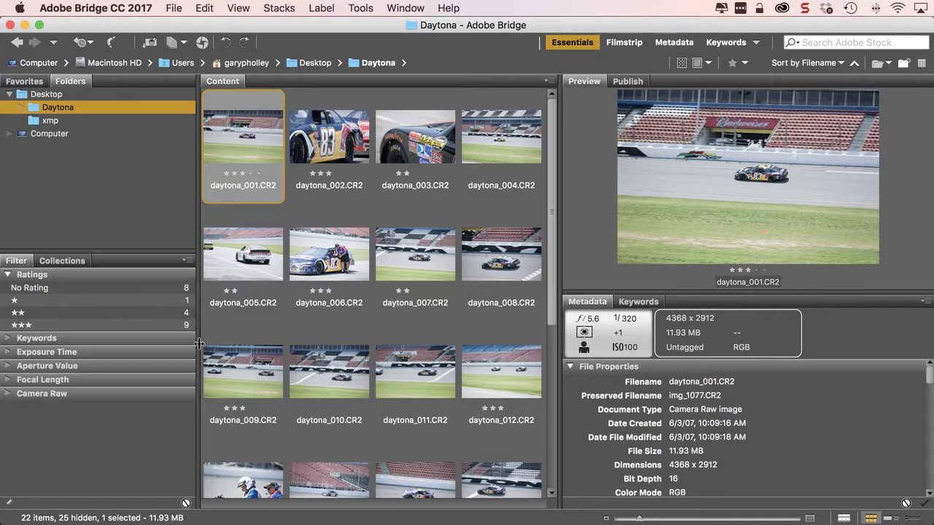
{"action": "left_click", "coordinate": [44, 325]}
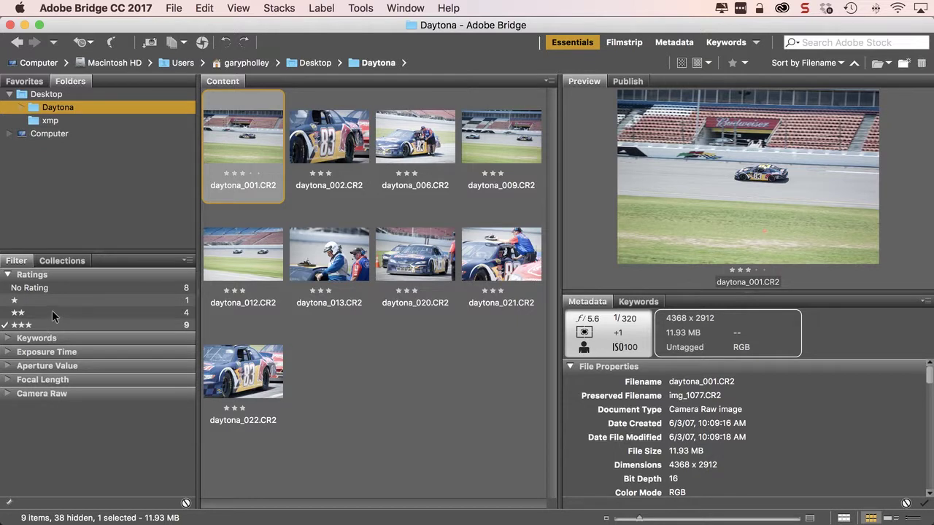
{"action": "left_click", "coordinate": [52, 314]}
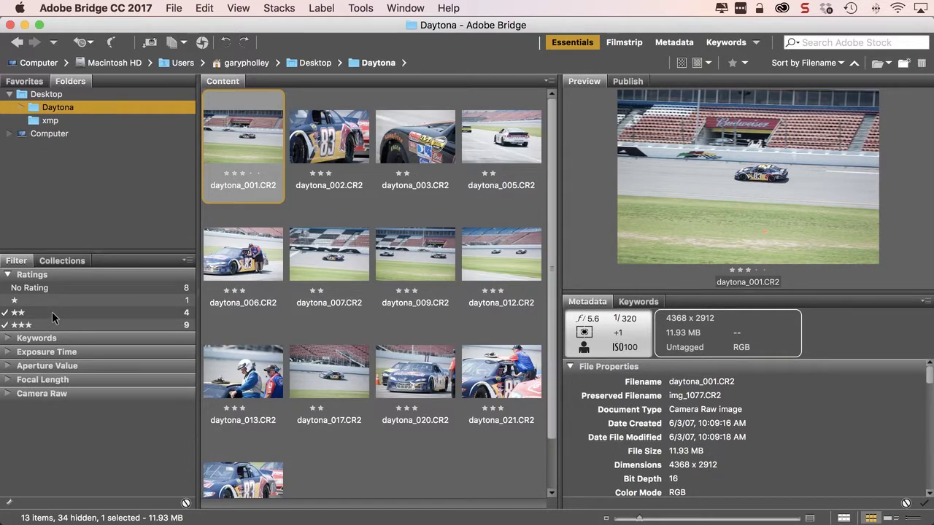
{"action": "left_click", "coordinate": [52, 312]}
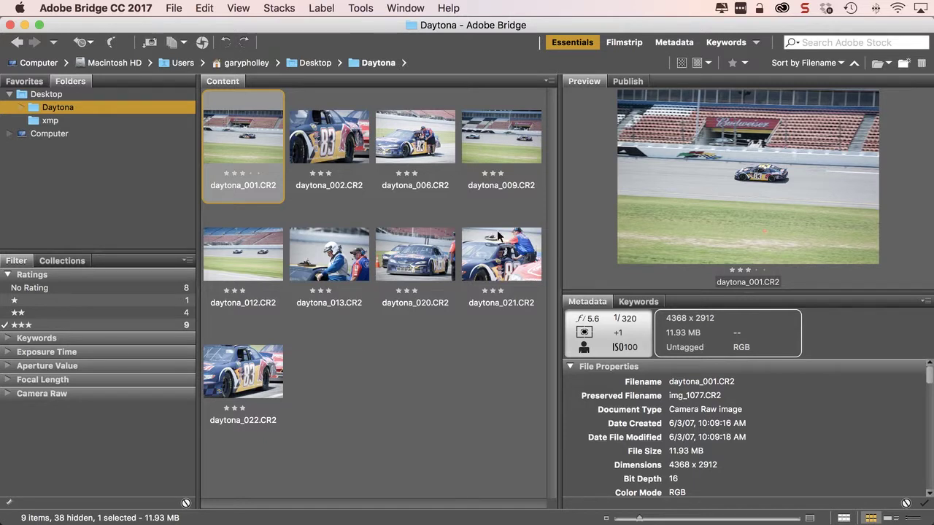
- Select all of the filtered three-star images in the Daytona folder
{"action": "left_click_drag", "start_coordinate": [512, 408], "coordinate": [179, 98]}
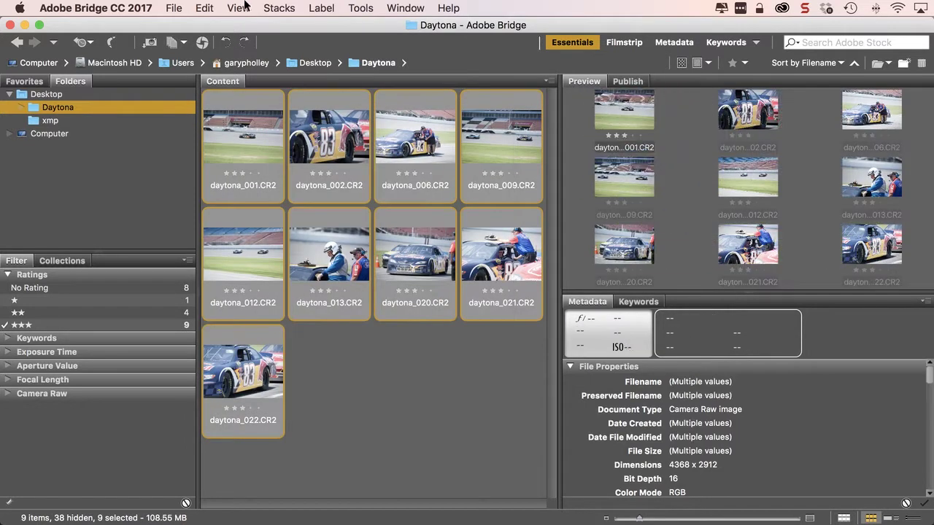
{"action": "left_click", "coordinate": [241, 7]}
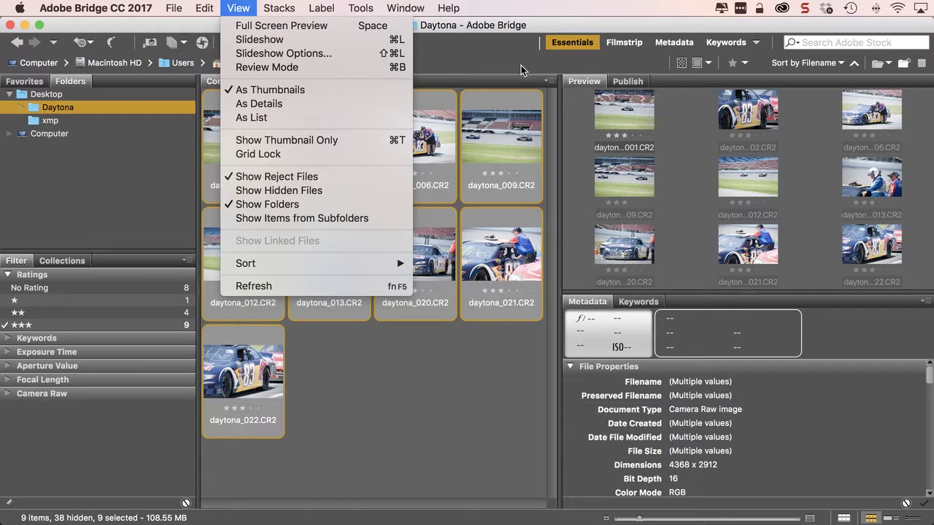
{"action": "left_click", "coordinate": [546, 219]}
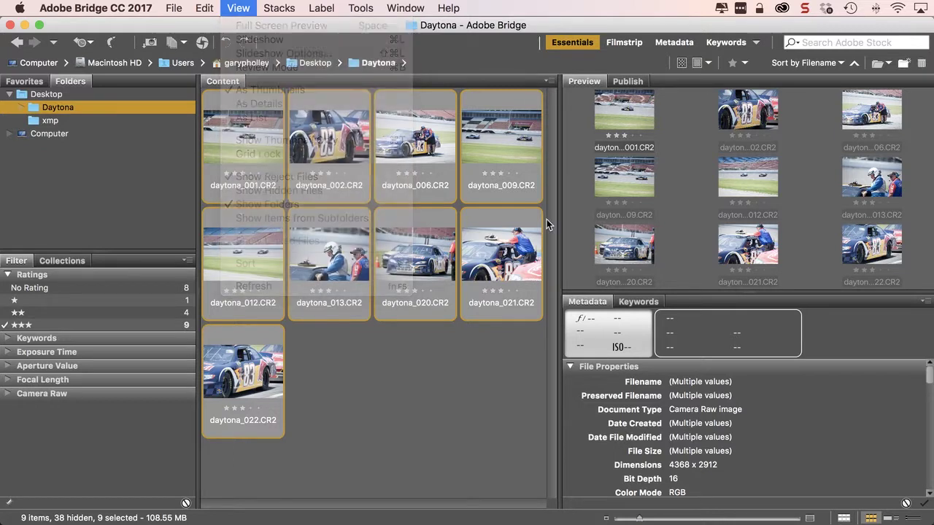
{"action": "left_click", "coordinate": [473, 432]}
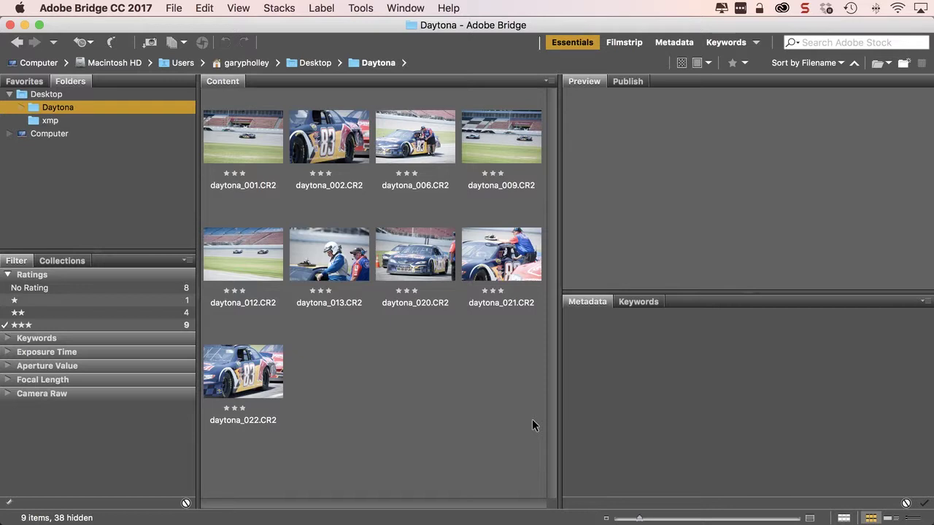
{"action": "left_click_drag", "start_coordinate": [537, 413], "coordinate": [191, 59]}
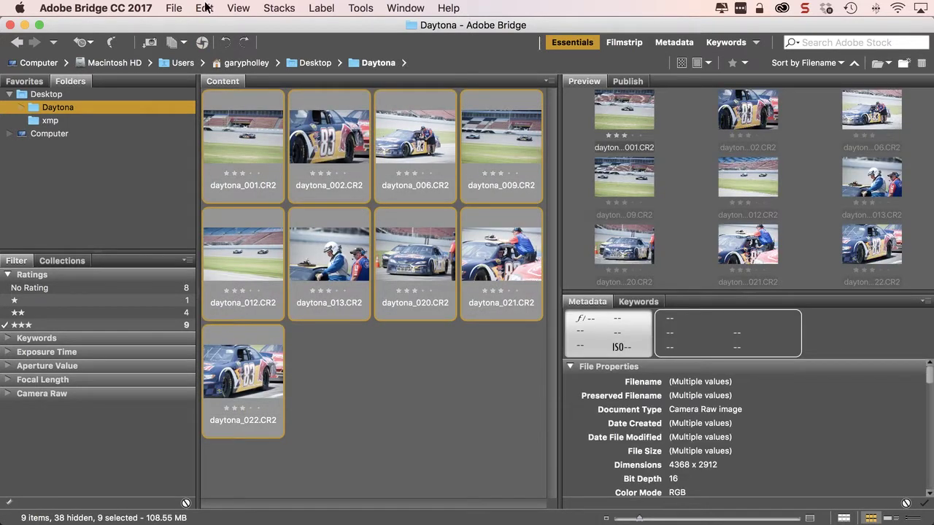
{"action": "left_click_drag", "start_coordinate": [507, 477], "coordinate": [152, 9]}
{"action": "left_click", "coordinate": [205, 8]}
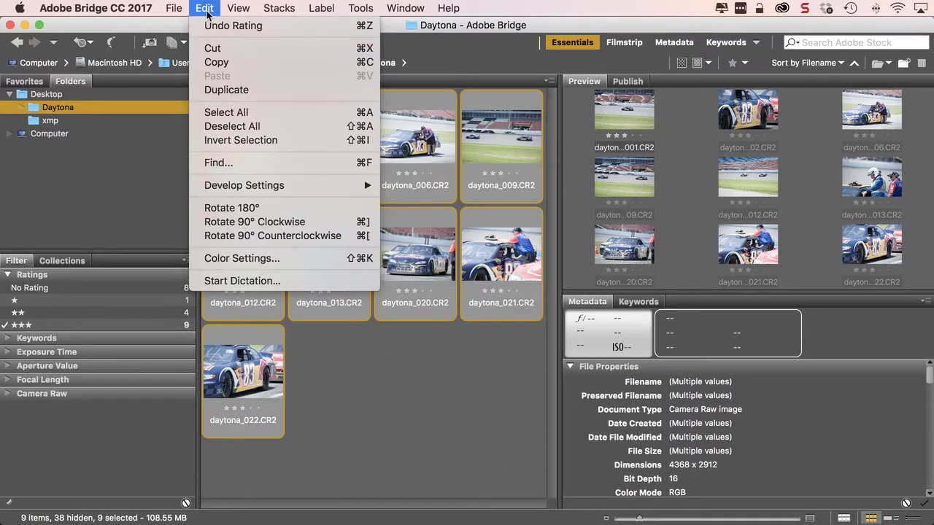
{"action": "left_click", "coordinate": [295, 116]}
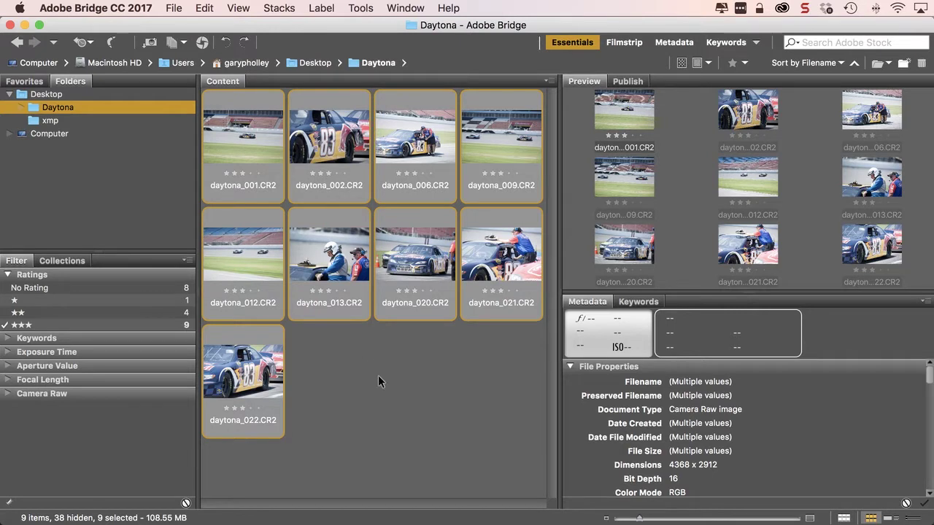
- Create a new collection that includes the selected three-star images
{"action": "left_click", "coordinate": [80, 262]}
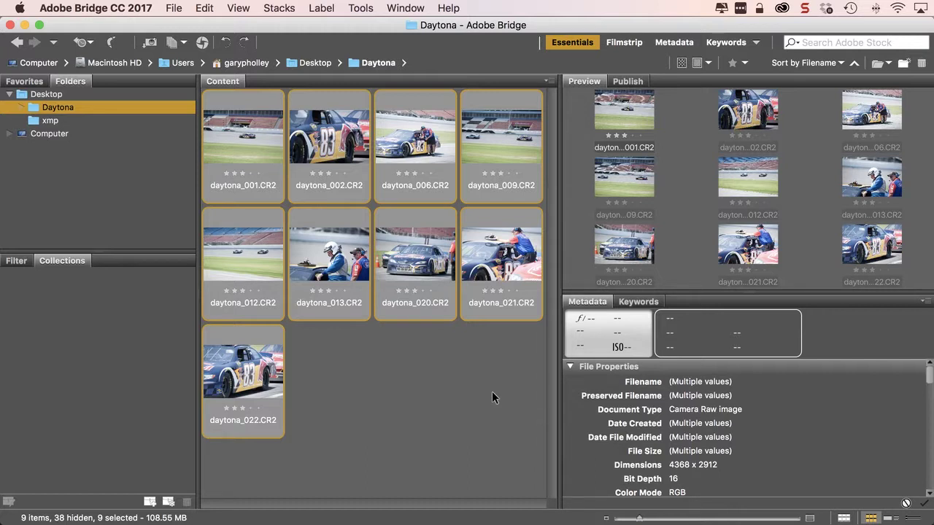
{"action": "left_click", "coordinate": [148, 502]}
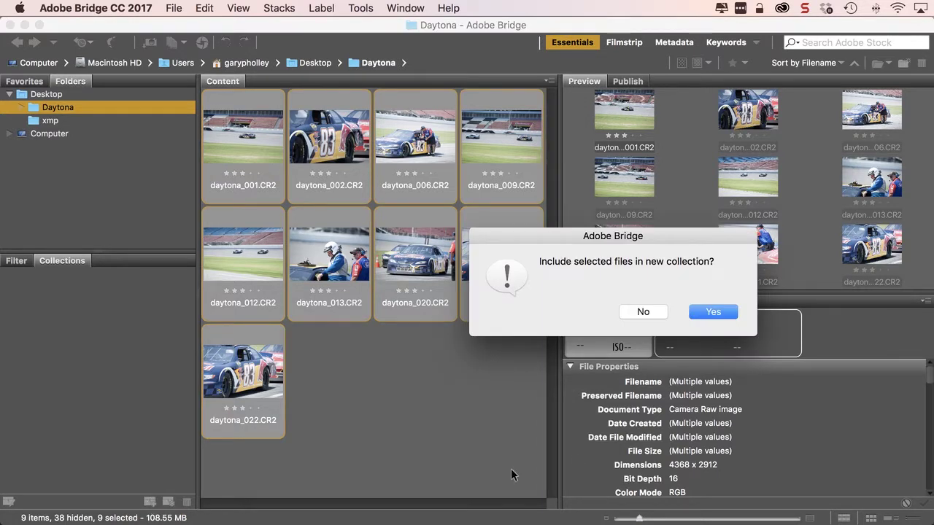
{"action": "left_click_drag", "start_coordinate": [614, 235], "coordinate": [392, 294]}
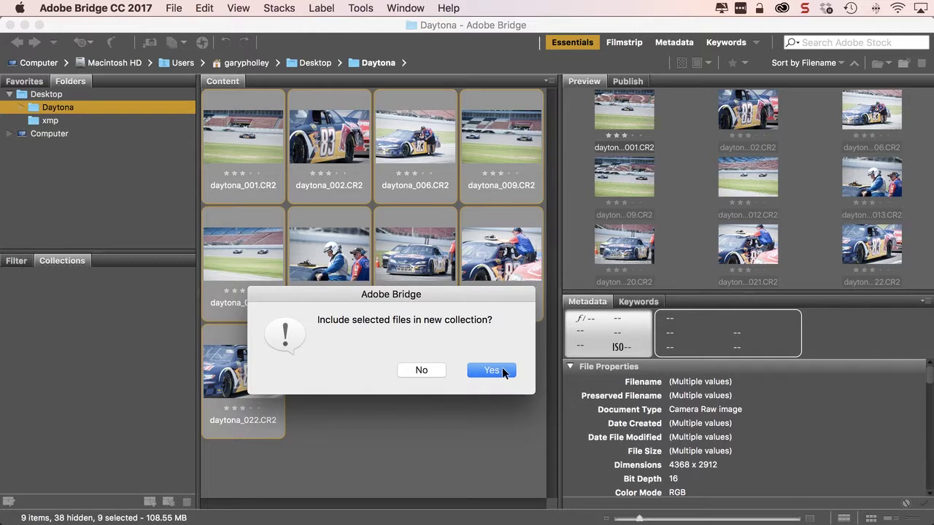
{"action": "left_click", "coordinate": [509, 373]}
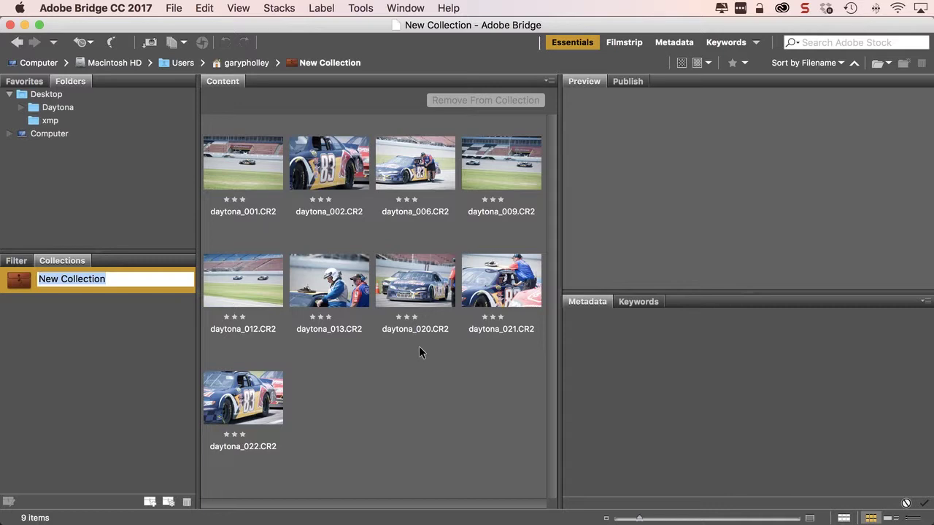
- Name the new collection Daytona-Selects
{"action": "type", "text": "Dahy"}
{"action": "key", "text": "BackSpace"}
{"action": "key", "text": "BackSpace"}
{"action": "type", "text": "ytona"}
{"action": "type", "text": "_"}
{"action": "key", "text": "BackSpace"}
{"action": "type", "text": "-Sel"}
{"action": "key", "text": "BackSpace"}
{"action": "key", "text": "BackSpace"}
{"action": "type", "text": "elc"}
{"action": "key", "text": "BackSpace"}
{"action": "type", "text": "ects"}
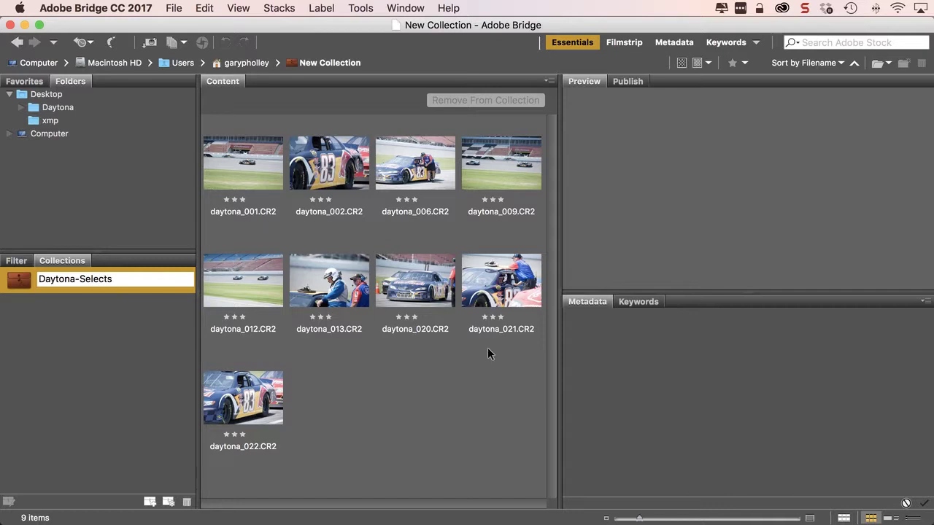
{"action": "key", "text": "Return"}
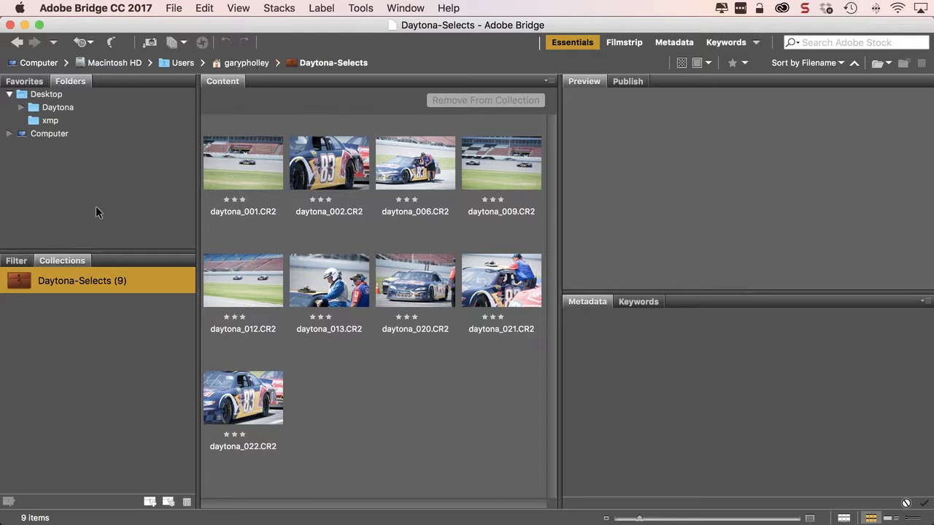
- Check which filter categories are available for the Daytona-Selects collection
{"action": "left_click", "coordinate": [16, 261]}
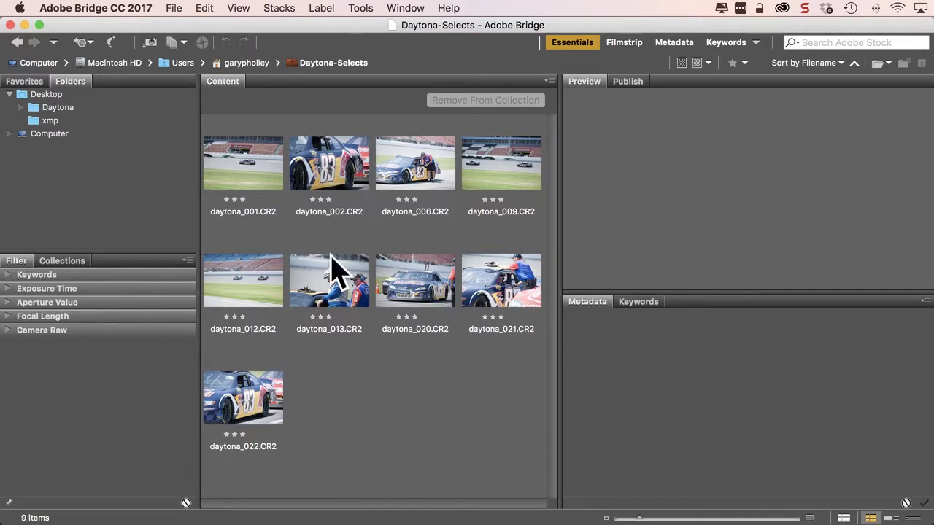
{"action": "left_click", "coordinate": [265, 166]}
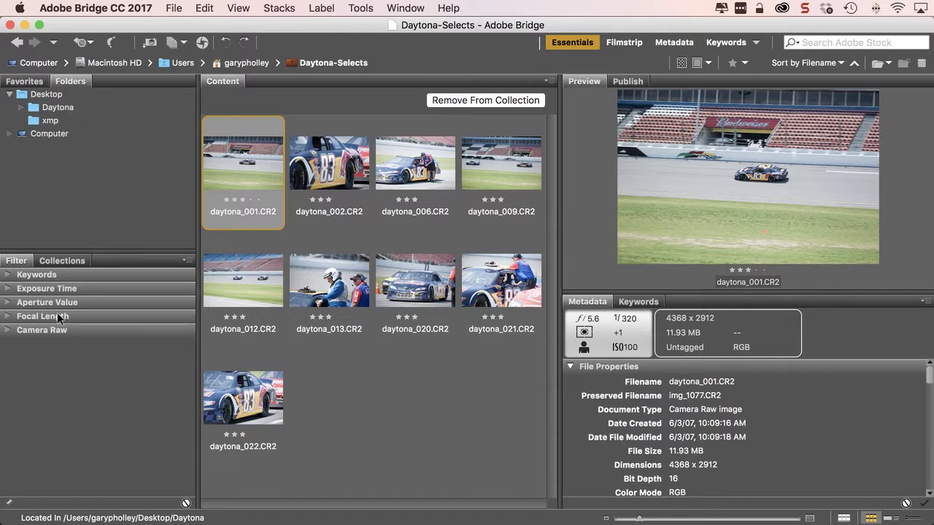
{"action": "left_click", "coordinate": [188, 261]}
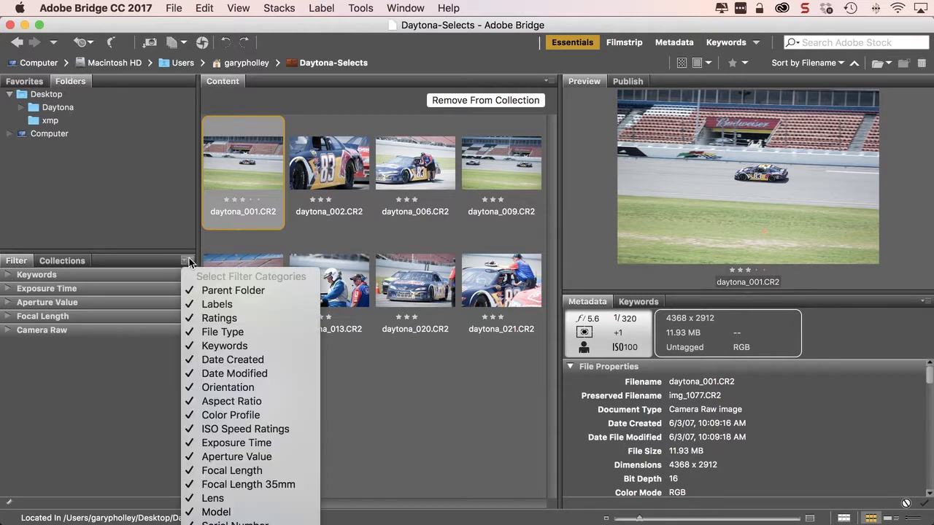
{"action": "left_click", "coordinate": [154, 237]}
{"action": "left_click", "coordinate": [389, 359]}
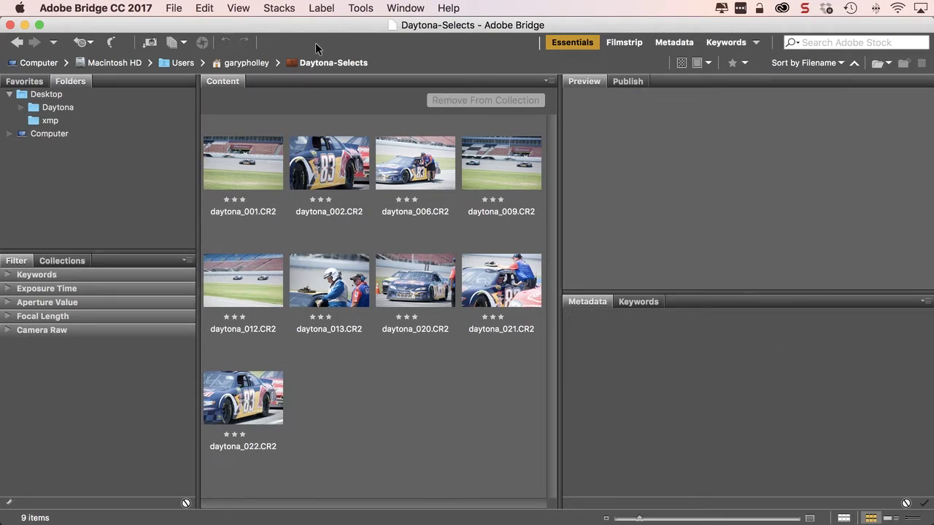
- Return to the Daytona folder on the Desktop, inspect its Ratings filter and preview daytona_001.CR2
{"action": "left_click", "coordinate": [246, 62]}
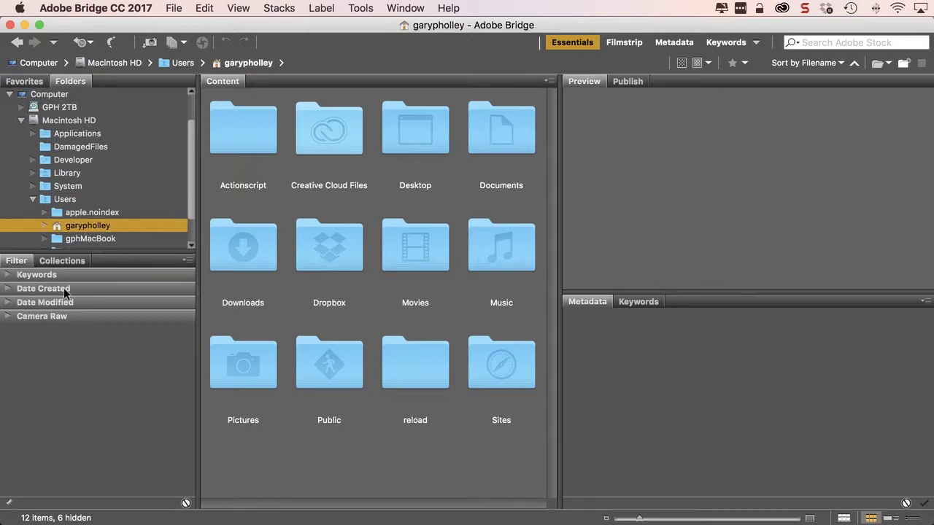
{"action": "left_click", "coordinate": [24, 81]}
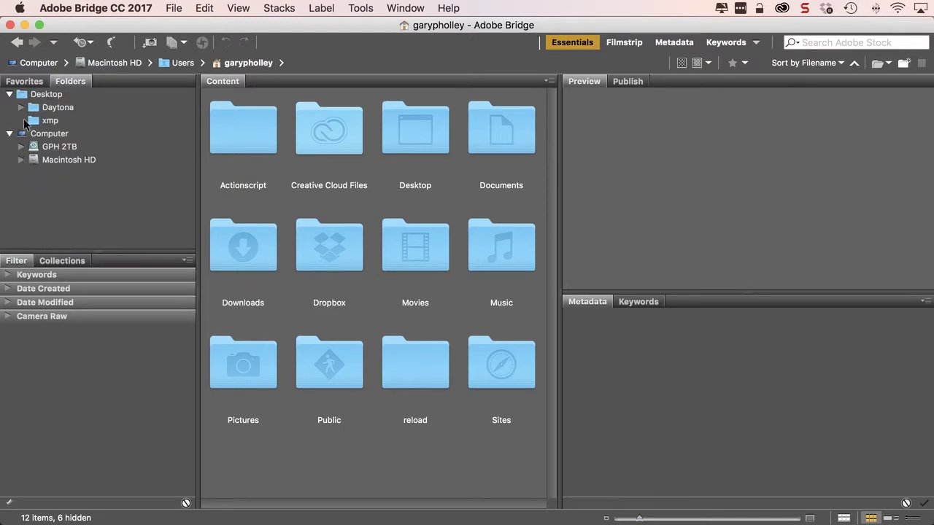
{"action": "left_click", "coordinate": [74, 158]}
{"action": "double_click", "coordinate": [250, 139]}
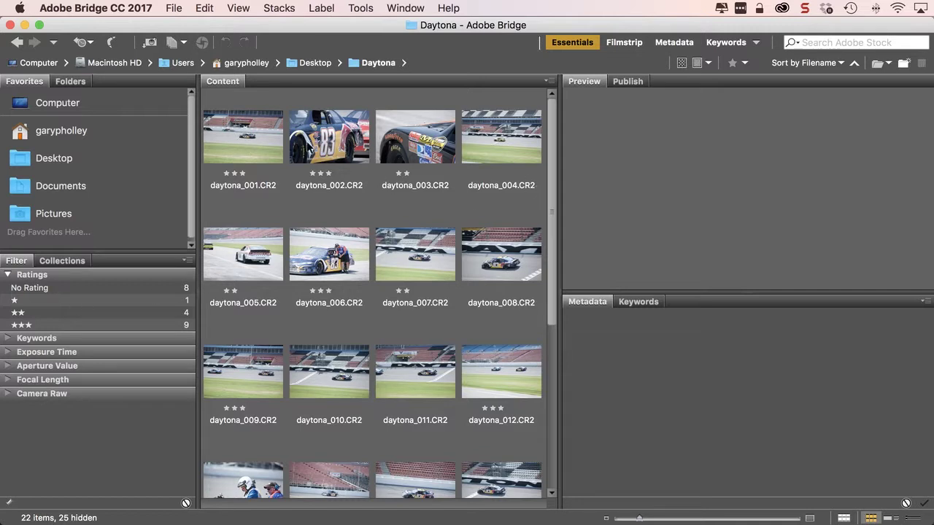
{"action": "left_click", "coordinate": [61, 275]}
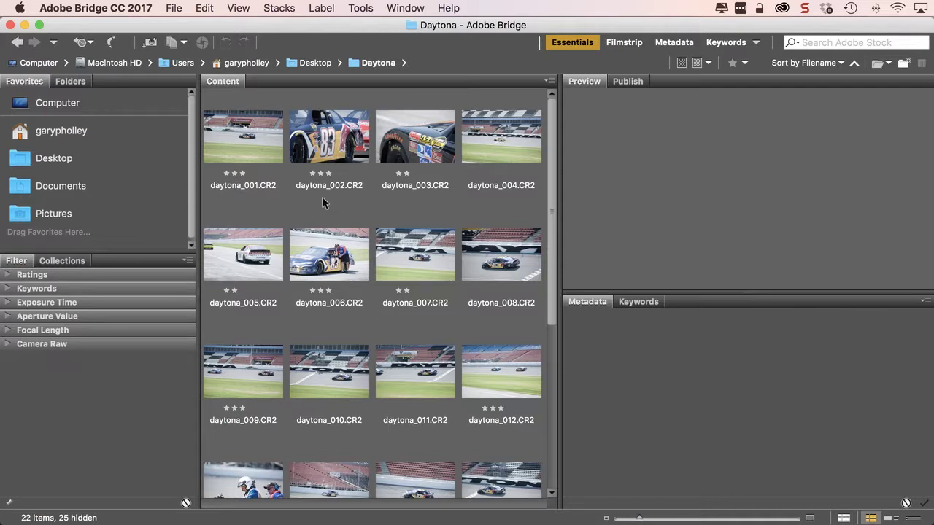
{"action": "left_click", "coordinate": [8, 275]}
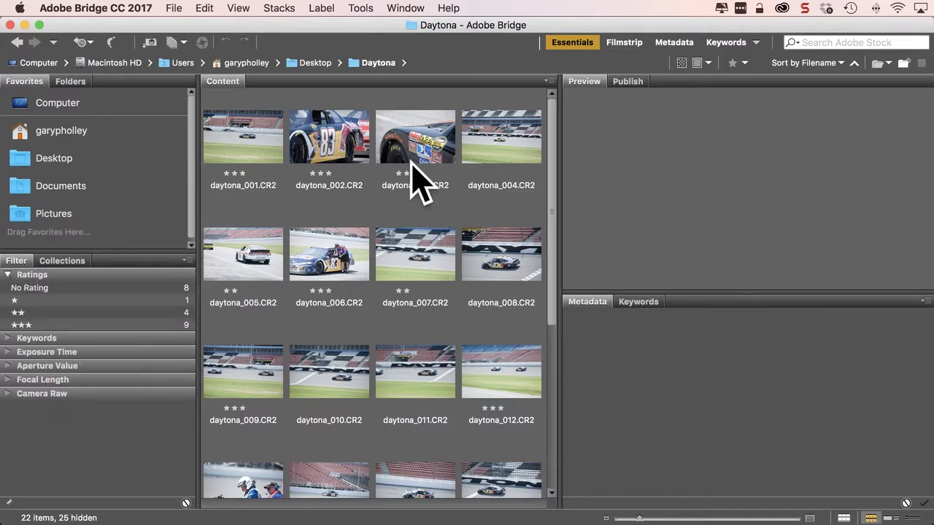
{"action": "left_click", "coordinate": [255, 149]}
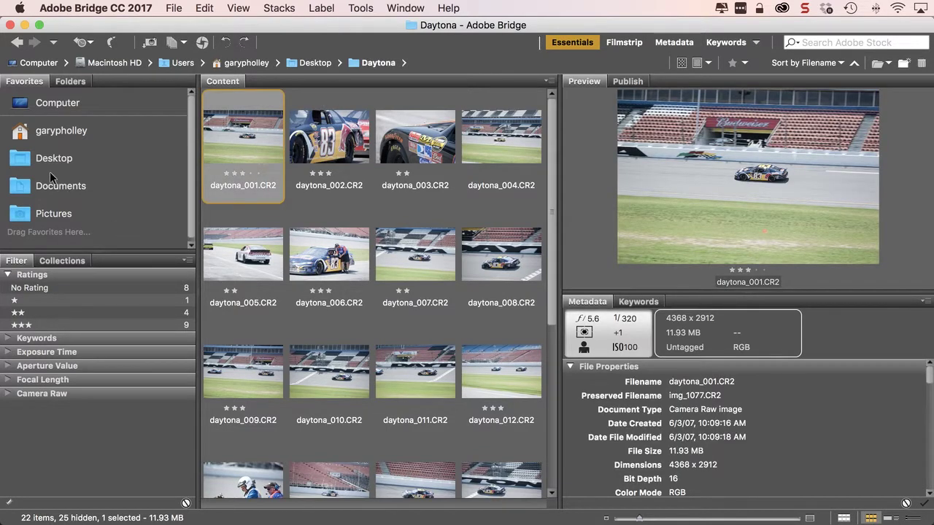
- Open the Daytona-Selects collection and preview daytona_001, 002, 006, 009 and 012, leaving no image selected
{"action": "left_click", "coordinate": [70, 260]}
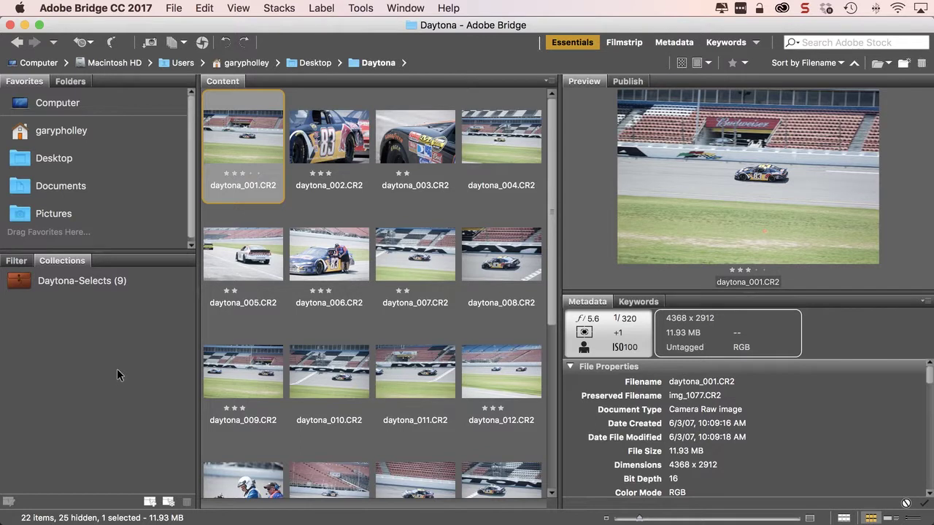
{"action": "left_click", "coordinate": [25, 283]}
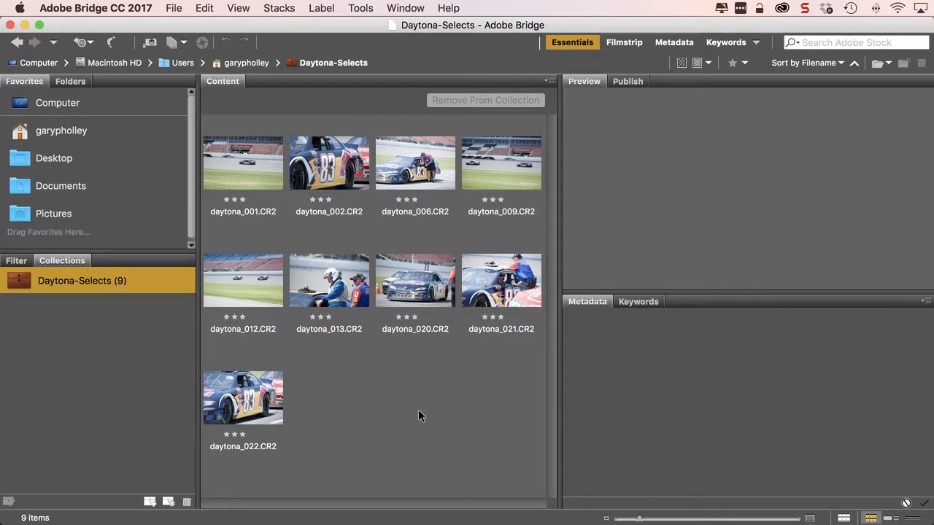
{"action": "left_click", "coordinate": [235, 155]}
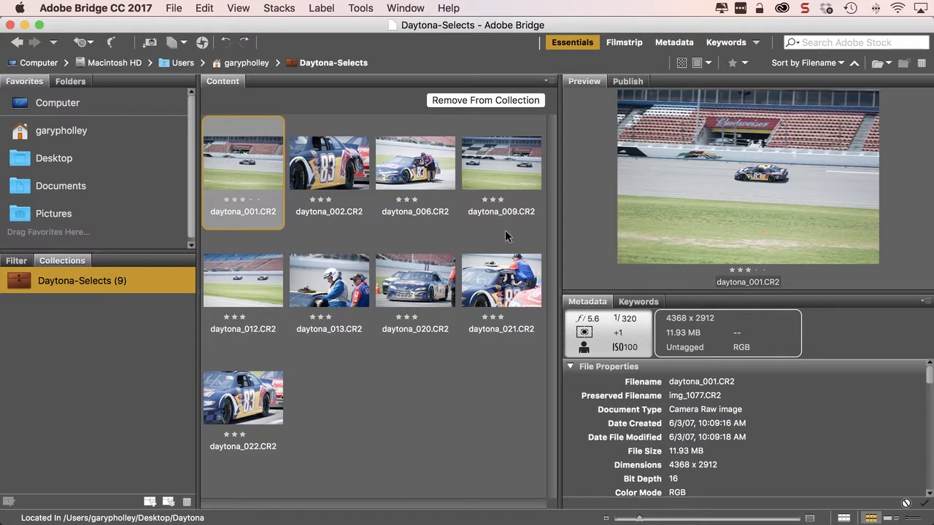
{"action": "left_click", "coordinate": [337, 165]}
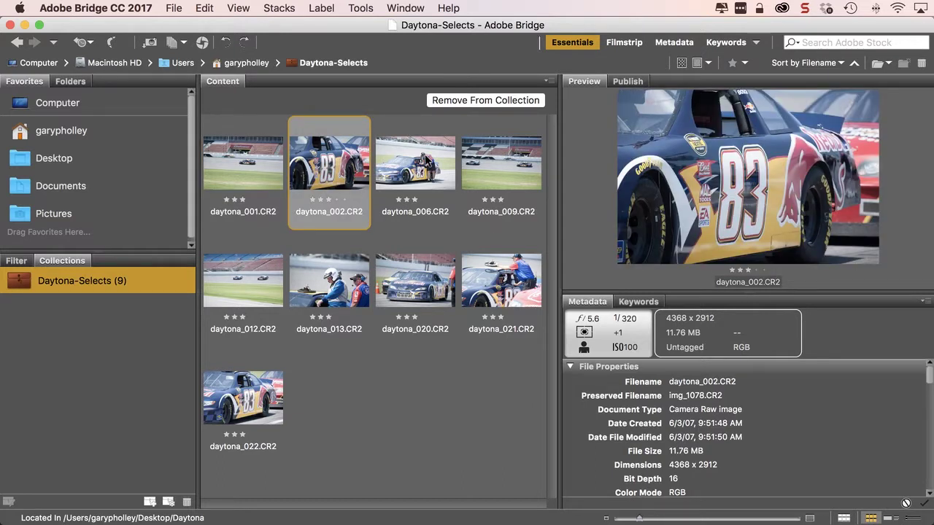
{"action": "left_click", "coordinate": [426, 162]}
{"action": "left_click", "coordinate": [496, 165]}
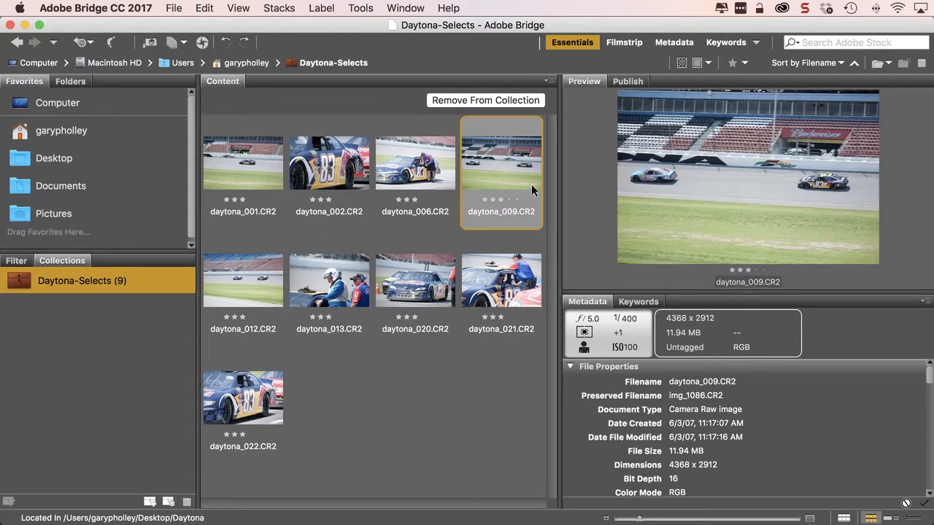
{"action": "left_click", "coordinate": [250, 278]}
{"action": "left_click", "coordinate": [384, 395]}
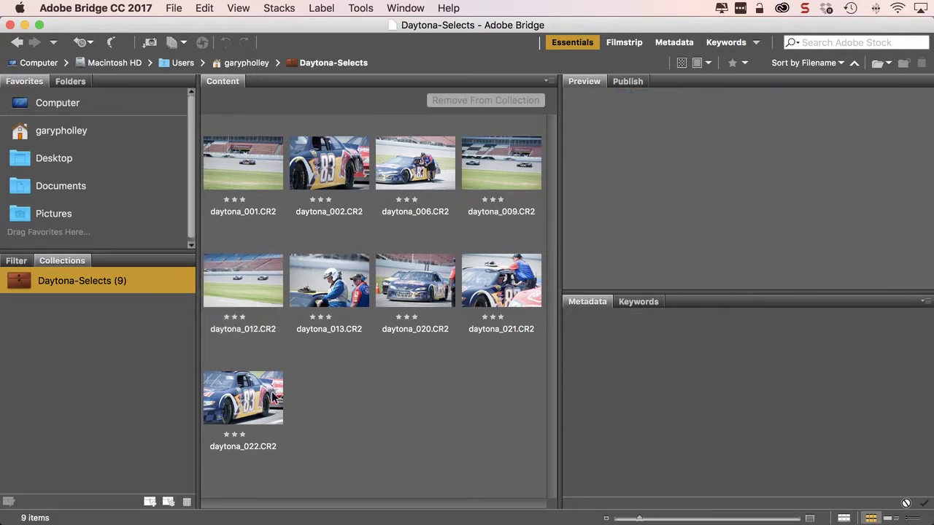